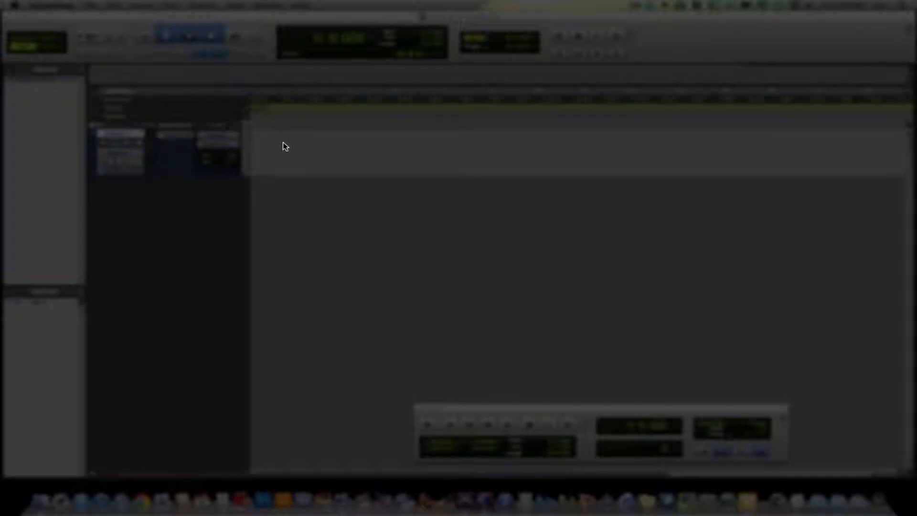
Place the edit cursor at 3|4|140 on the empty Audio 1 track
{"action": "left_click", "coordinate": [267, 143]}
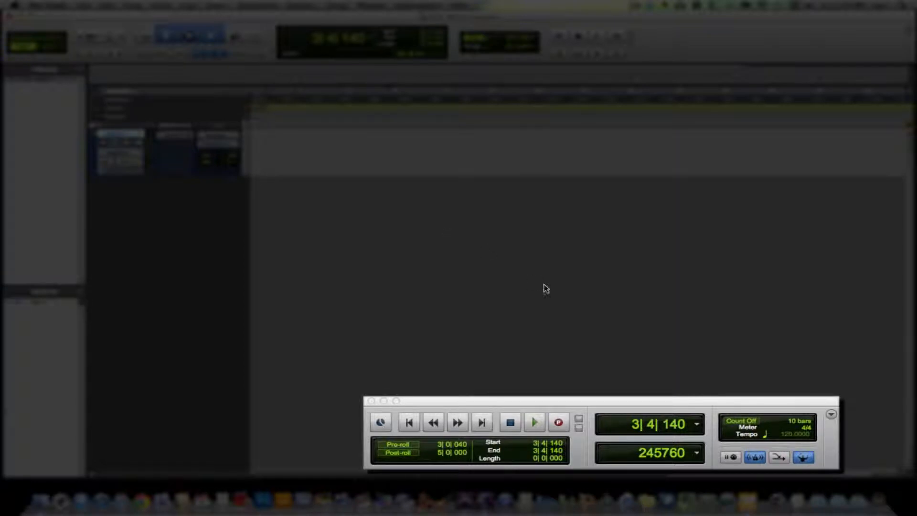
Switch to MixMeister BPM Analyzer and open Push and Pull_master.wav from the Push and Pull folder for tempo analysis
{"action": "left_click", "coordinate": [749, 507]}
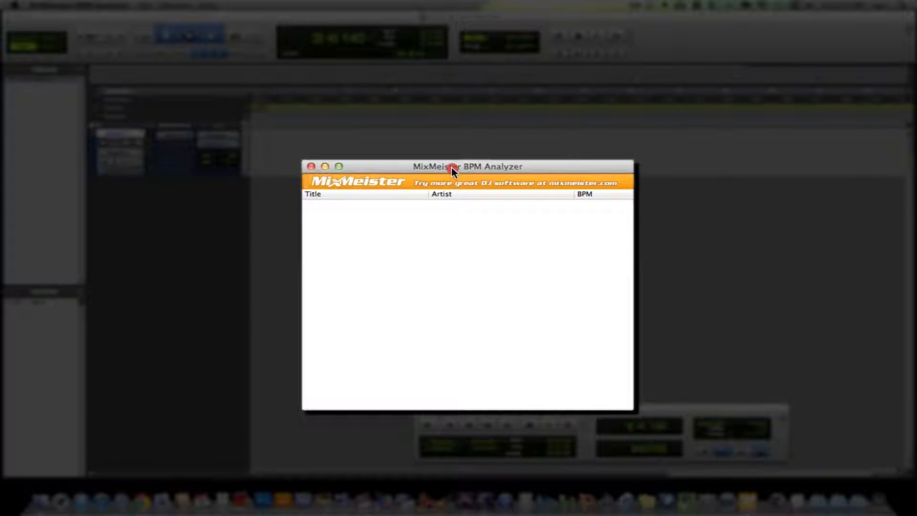
{"action": "left_click_drag", "start_coordinate": [451, 171], "coordinate": [442, 140]}
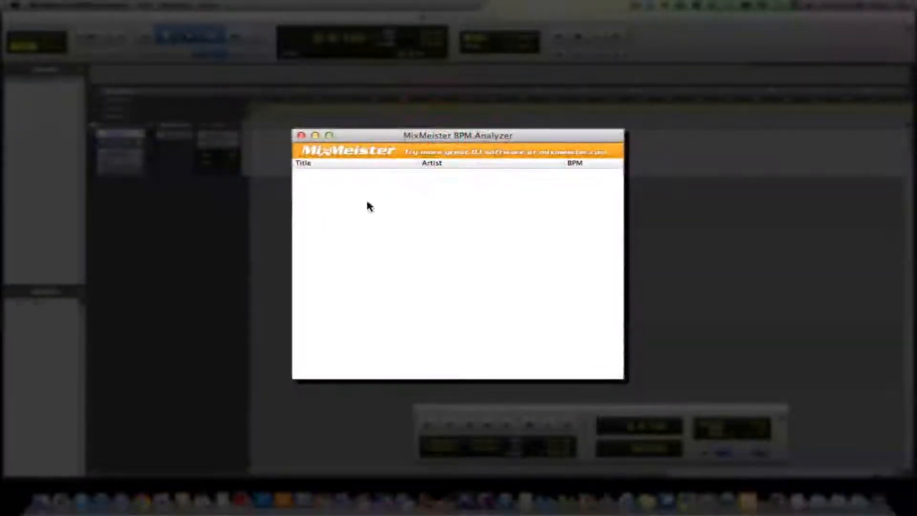
{"action": "left_click", "coordinate": [150, 5]}
{"action": "left_click", "coordinate": [143, 16]}
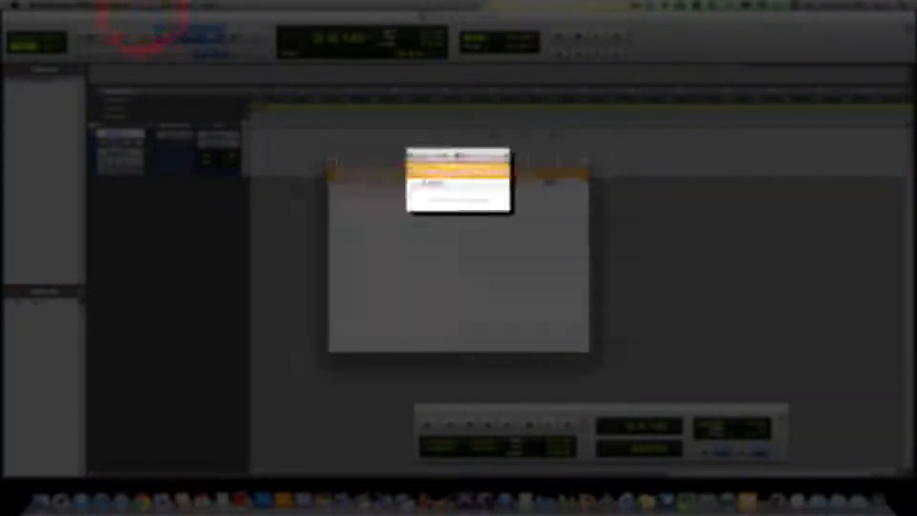
{"action": "left_click", "coordinate": [410, 171]}
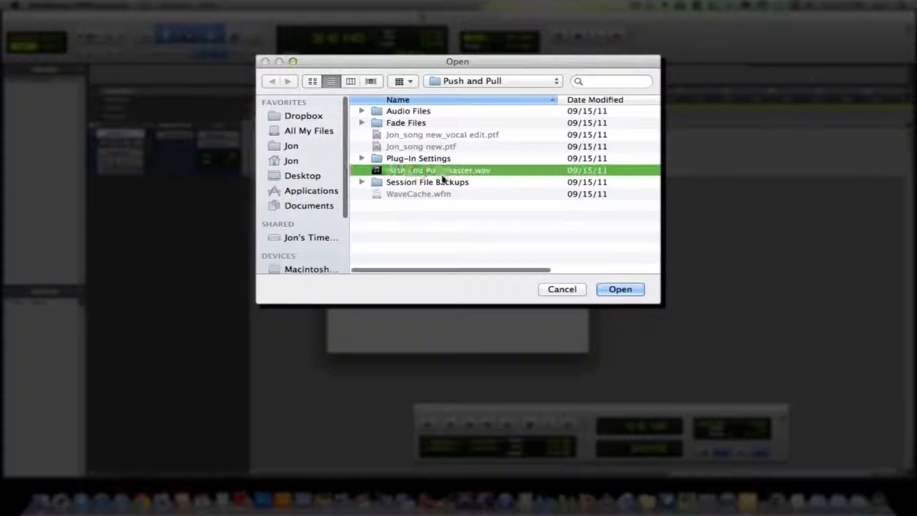
{"action": "left_click", "coordinate": [620, 289]}
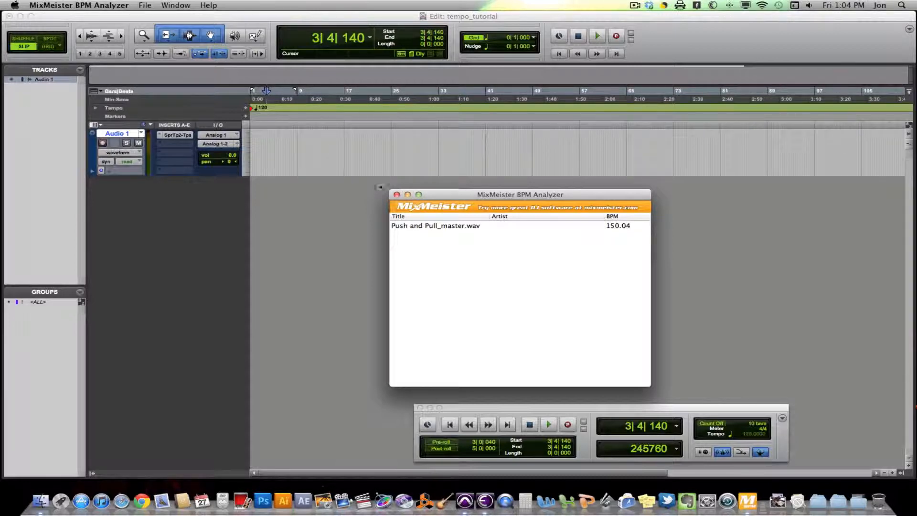
Return to Pro Tools, open the SuperTap 2-Taps plug-in inserted on Audio 1, and reposition its window
{"action": "left_click", "coordinate": [349, 203]}
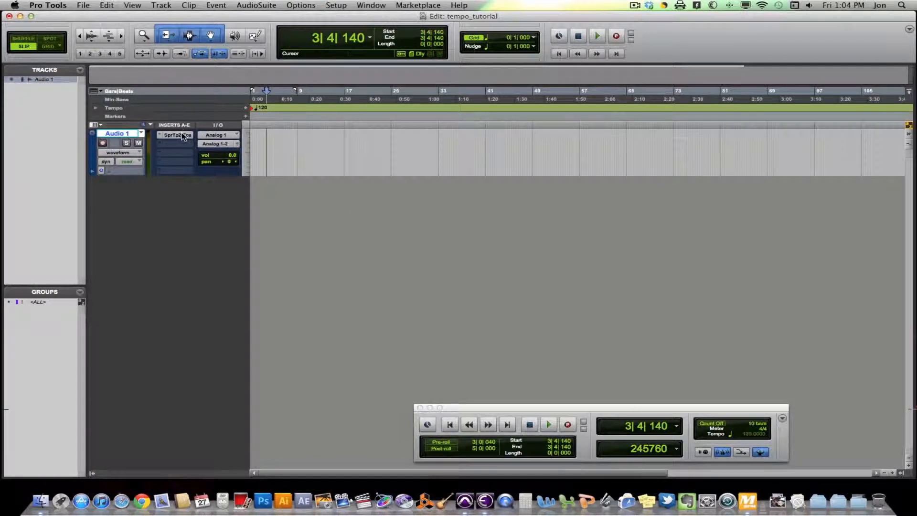
{"action": "left_click", "coordinate": [182, 136]}
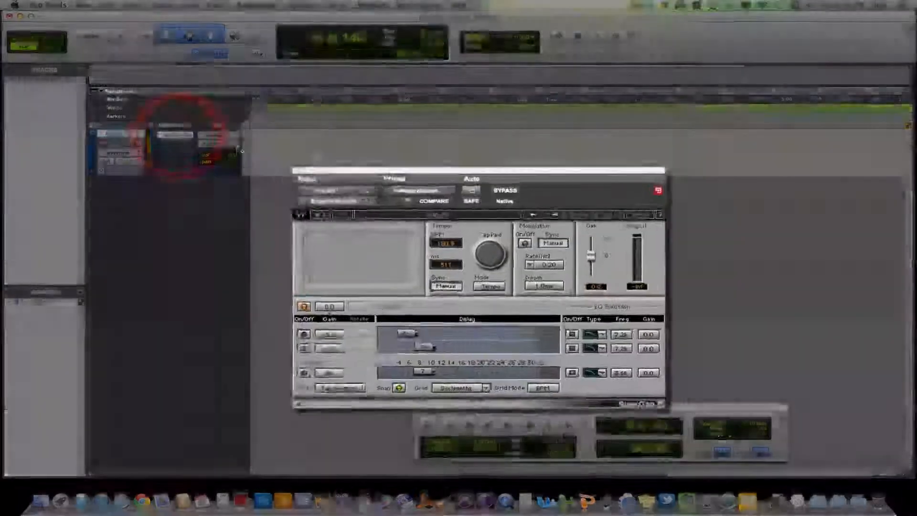
{"action": "mouse_move", "coordinate": [329, 156]}
{"action": "left_mouse_down"}
{"action": "mouse_move", "coordinate": [334, 146]}
{"action": "mouse_move", "coordinate": [339, 157]}
{"action": "left_mouse_up"}
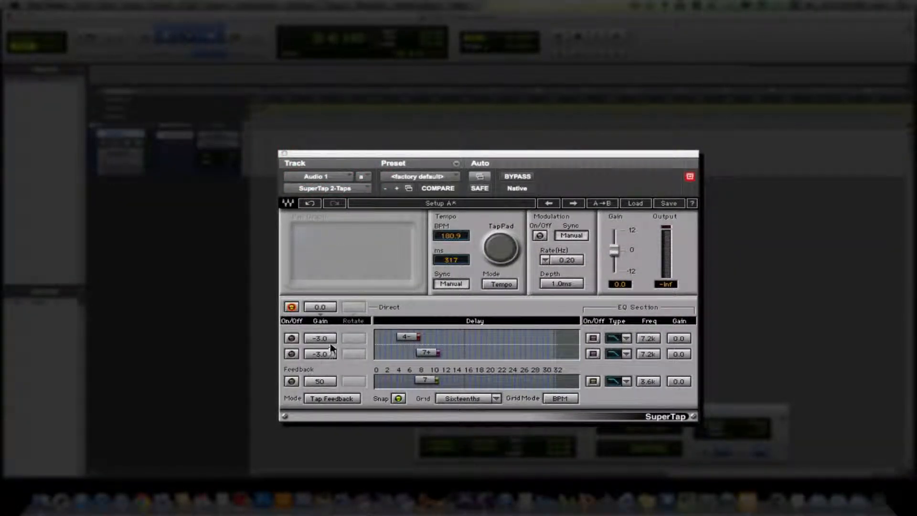
{"action": "left_click_drag", "start_coordinate": [370, 157], "coordinate": [373, 162]}
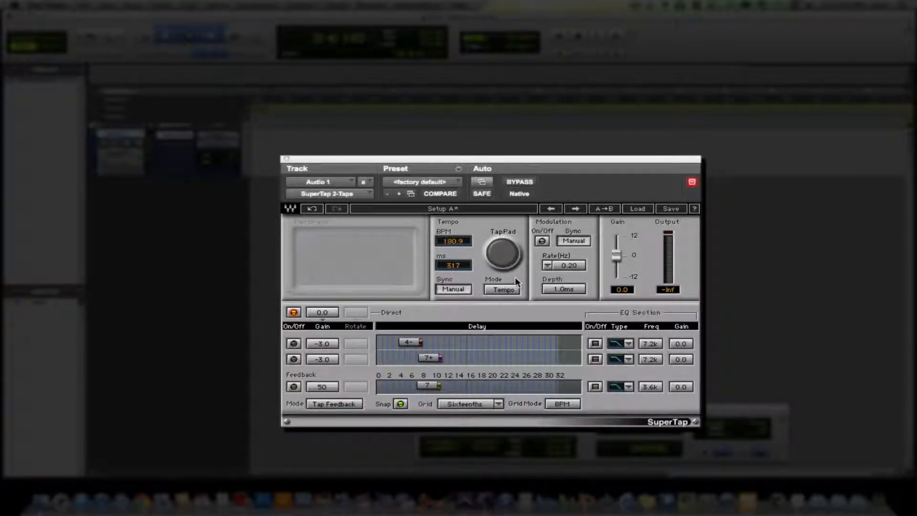
Tap a repeated beat on SuperTap's TapPad to set the plug-in tempo to about 187.5 BPM
{"action": "left_click", "coordinate": [499, 253]}
{"action": "left_click", "coordinate": [500, 253]}
{"action": "left_click", "coordinate": [500, 253]}
{"action": "left_click", "coordinate": [500, 253]}
{"action": "left_click", "coordinate": [498, 258]}
{"action": "left_click", "coordinate": [497, 253]}
{"action": "left_click", "coordinate": [497, 253]}
{"action": "left_click", "coordinate": [497, 253]}
{"action": "left_click", "coordinate": [497, 253]}
{"action": "left_click", "coordinate": [497, 254]}
{"action": "left_click", "coordinate": [497, 258]}
{"action": "left_click", "coordinate": [497, 258]}
{"action": "left_click", "coordinate": [497, 258]}
{"action": "left_click", "coordinate": [497, 258]}
{"action": "left_click", "coordinate": [497, 258]}
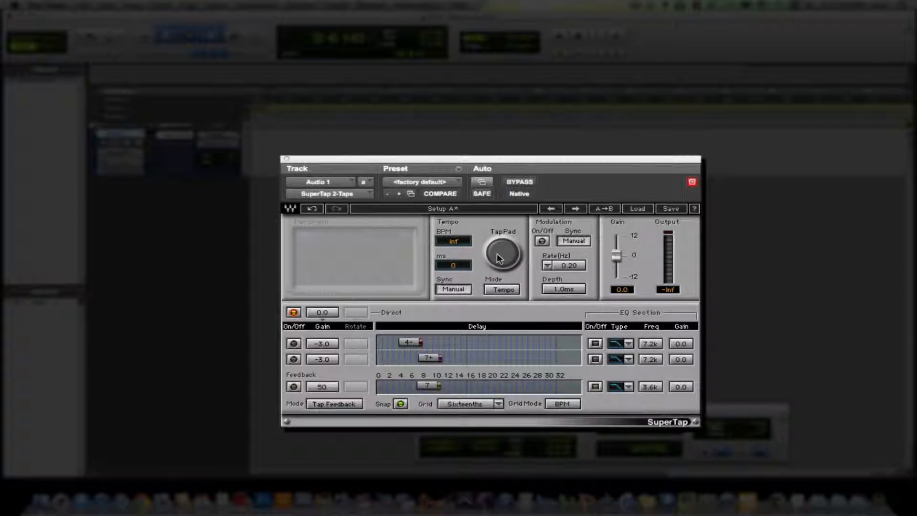
{"action": "left_click", "coordinate": [497, 253]}
{"action": "left_click", "coordinate": [497, 253]}
{"action": "left_click", "coordinate": [497, 254]}
{"action": "left_click", "coordinate": [497, 258]}
{"action": "left_click", "coordinate": [497, 257]}
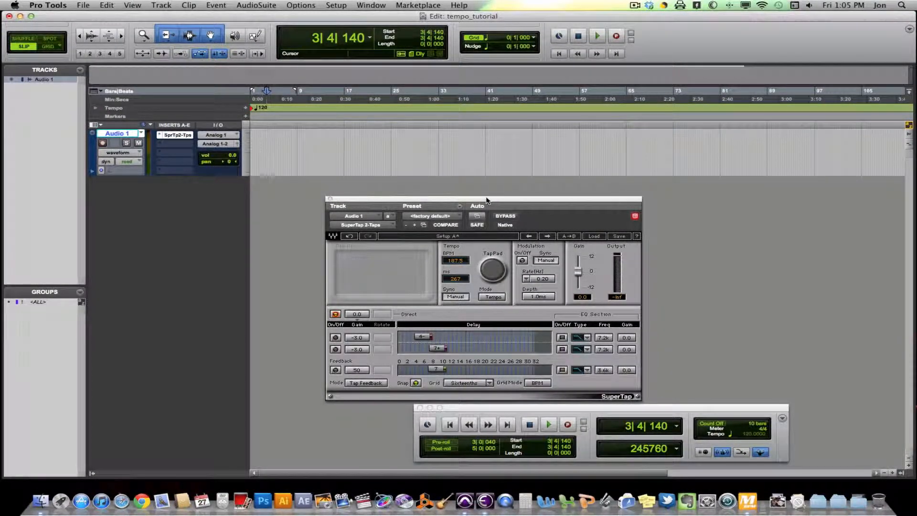
Tap the beat again on the TapPad to bring SuperTap's tempo to about 150 BPM
{"action": "left_click", "coordinate": [492, 272]}
{"action": "left_click", "coordinate": [492, 272]}
{"action": "left_click", "coordinate": [493, 273]}
{"action": "left_click", "coordinate": [492, 273]}
{"action": "left_click", "coordinate": [492, 273]}
{"action": "left_click", "coordinate": [493, 273]}
{"action": "left_click", "coordinate": [492, 273]}
{"action": "left_click", "coordinate": [492, 273]}
{"action": "left_click", "coordinate": [492, 273]}
{"action": "left_click", "coordinate": [492, 273]}
{"action": "left_click", "coordinate": [493, 273]}
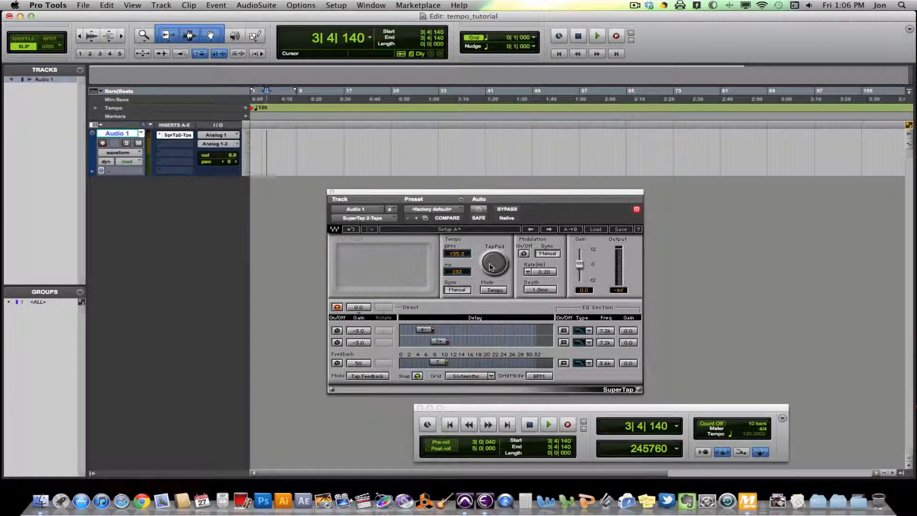
{"action": "left_click", "coordinate": [491, 266]}
{"action": "left_click", "coordinate": [491, 266]}
{"action": "left_click", "coordinate": [490, 265]}
{"action": "left_click", "coordinate": [490, 266]}
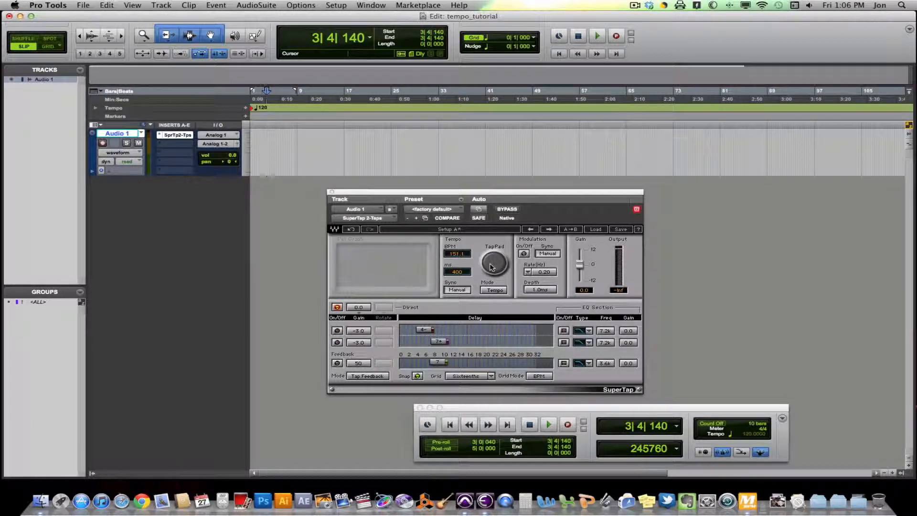